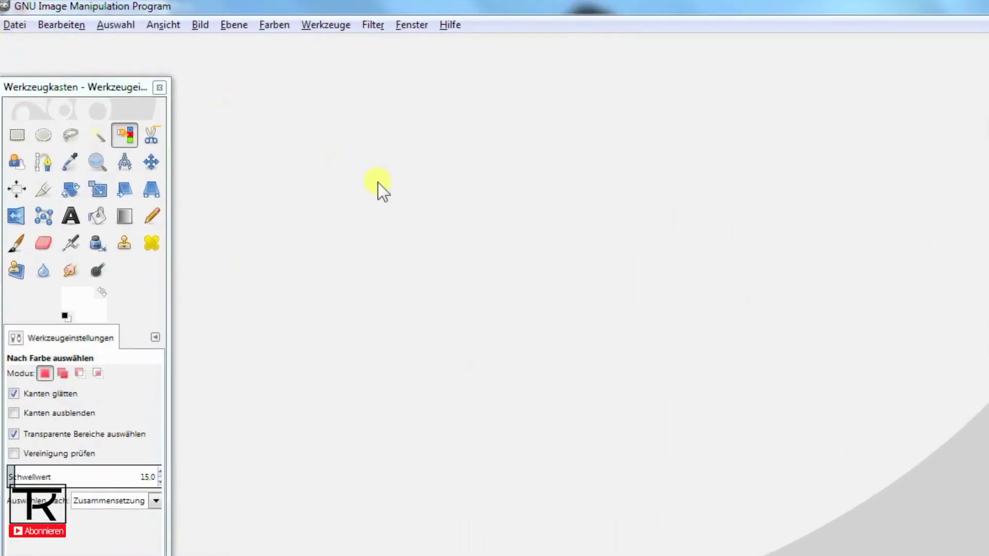
# Open the Unbenannt.xcf TR logo project from the Tutorial folder
pyautogui.click(11, 24)
pyautogui.click(19, 53)
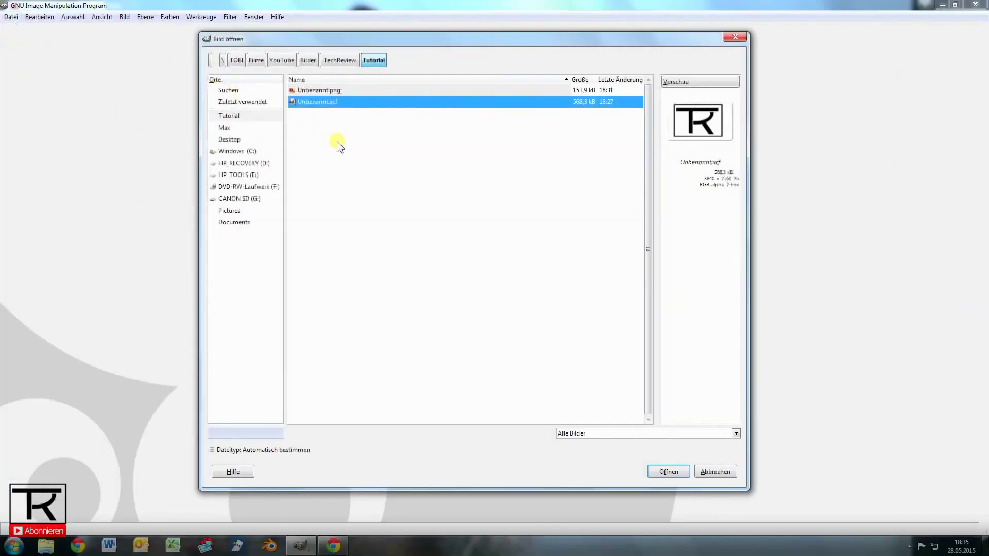
pyautogui.click(319, 91)
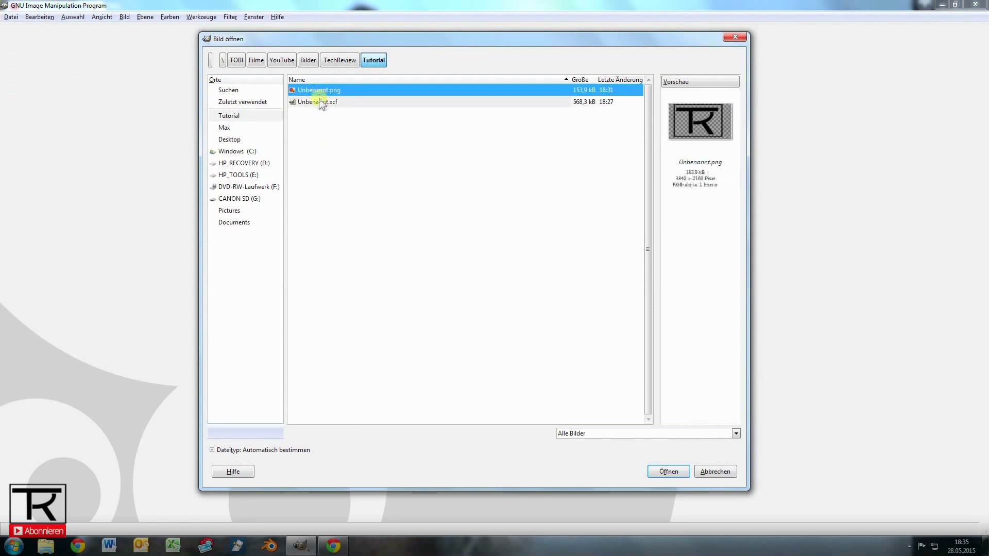
pyautogui.click(320, 101)
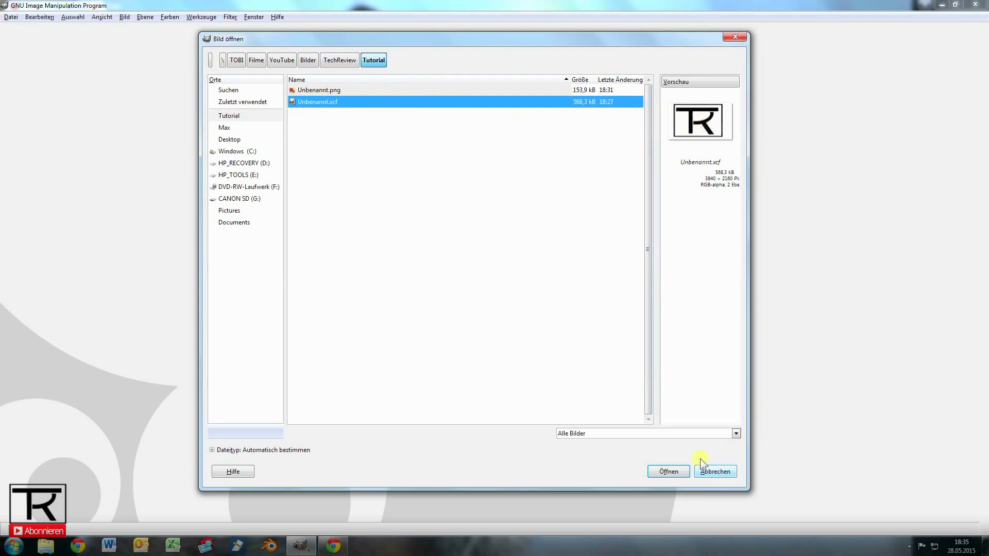
pyautogui.click(663, 473)
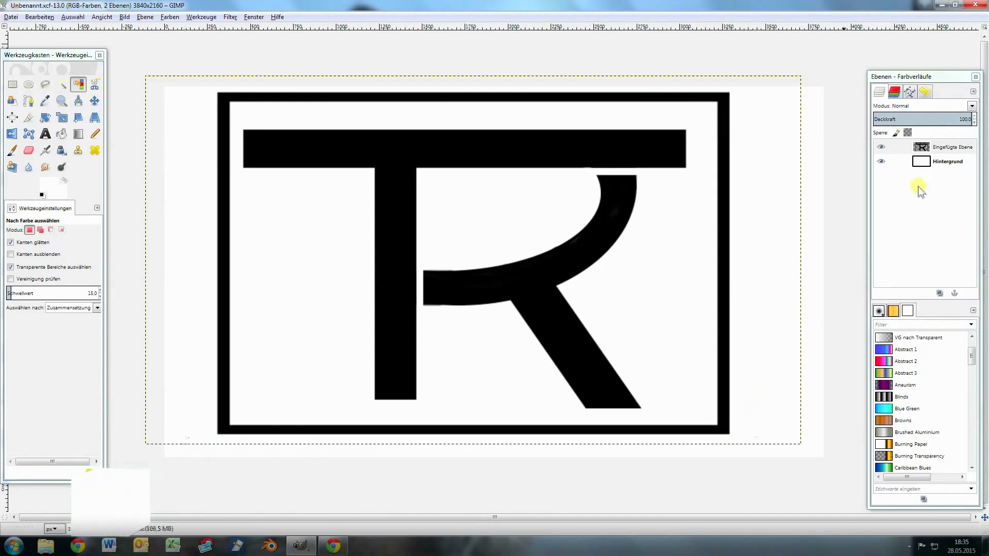
# Select the Hintergrund layer and add an alpha channel to it
pyautogui.click(948, 163)
pyautogui.press('o')
pyautogui.click(948, 165)
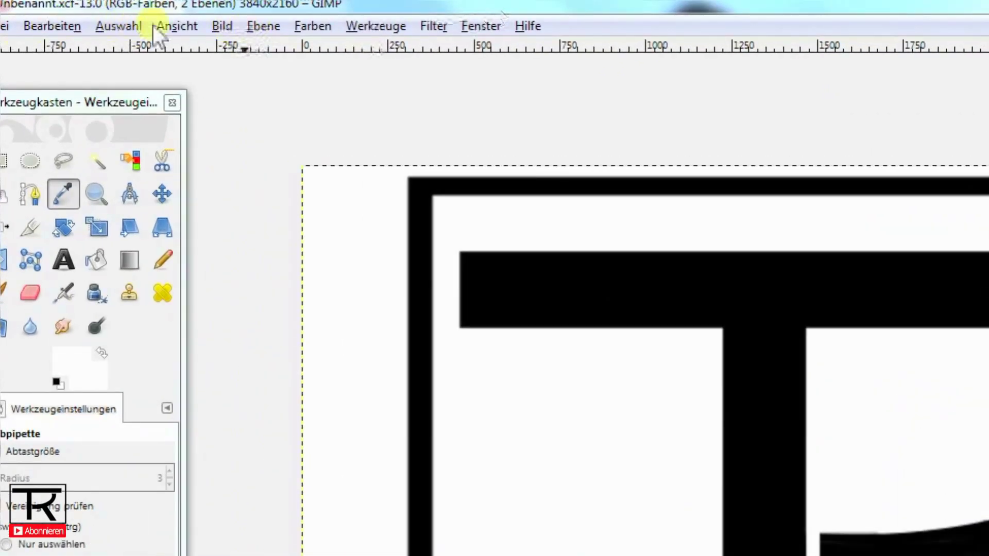
pyautogui.click(264, 28)
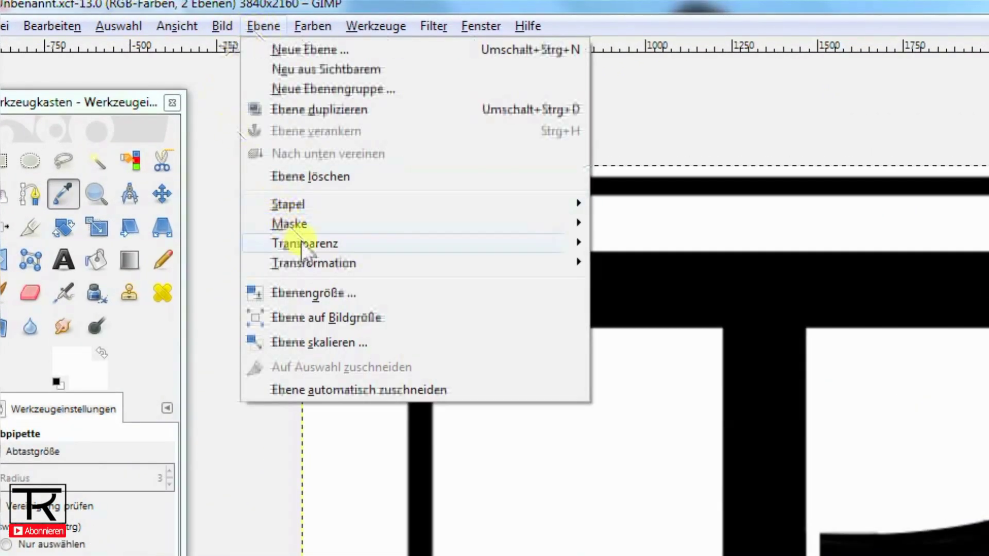
pyautogui.moveTo(305, 243)
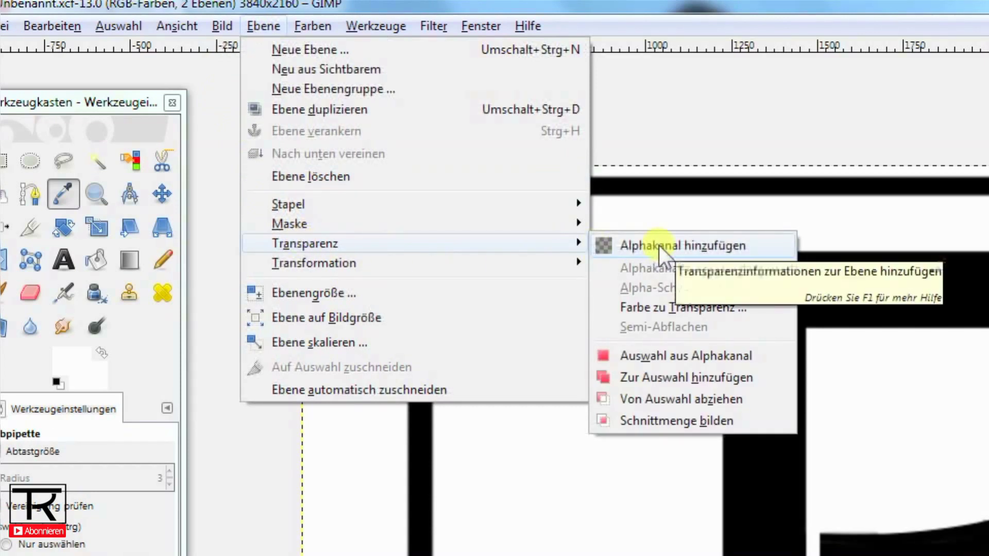
pyautogui.click(660, 245)
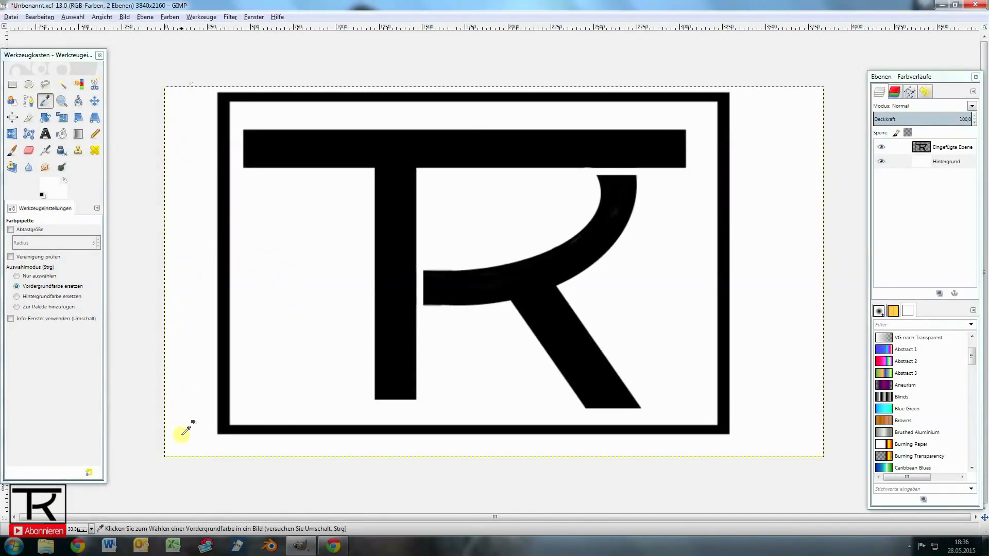
# Select the white areas by colour and delete them, then activate the Eingefügte Ebene layer
pyautogui.click(232, 94)
pyautogui.click(79, 85)
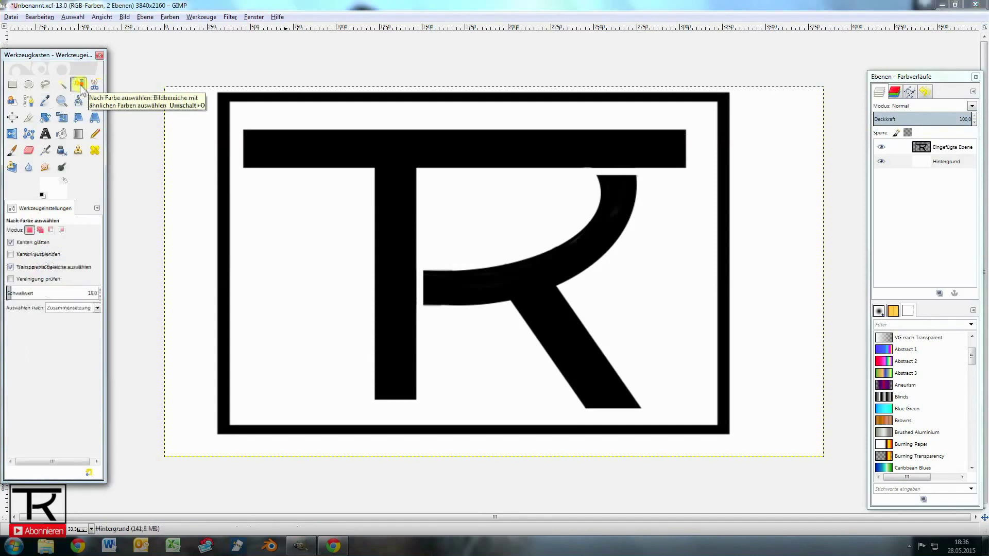
pyautogui.click(267, 223)
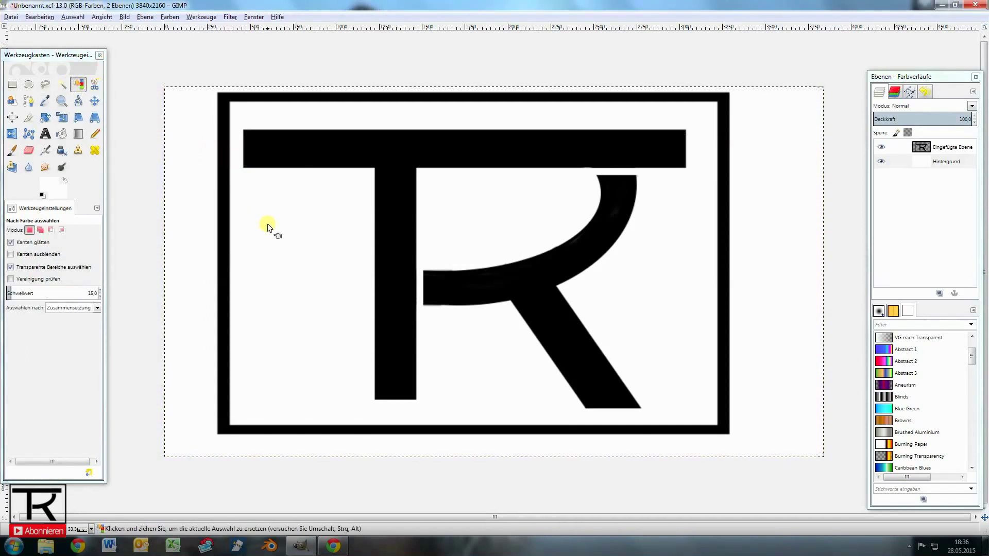
pyautogui.press('Delete')
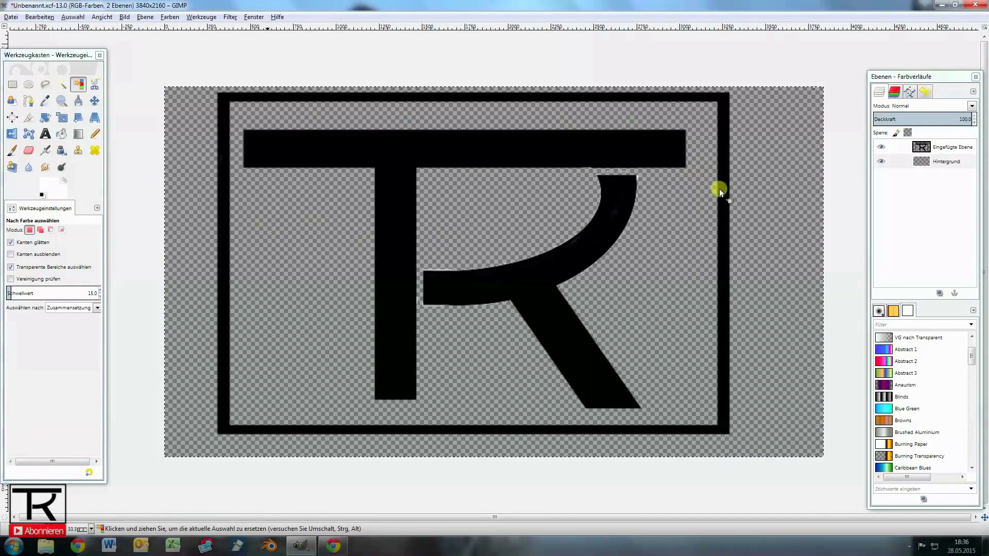
pyautogui.click(477, 279)
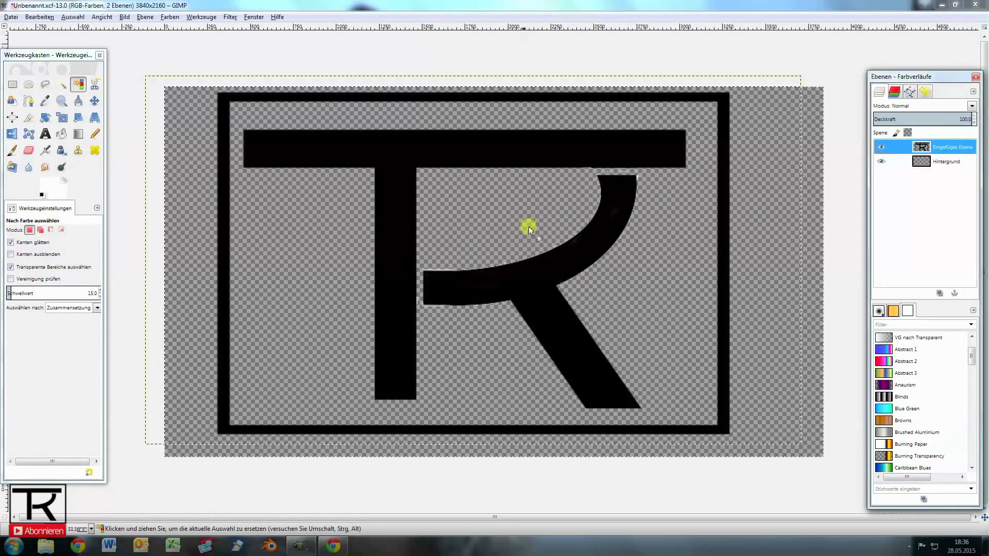
# Zoom in to 200% and select the leftover white fringe pixels along the R
pyautogui.keyDown('ctrl'); pyautogui.scroll(2, 477, 280); pyautogui.keyUp('ctrl')
pyautogui.keyDown('ctrl'); pyautogui.scroll(1, 457, 276); pyautogui.keyUp('ctrl')
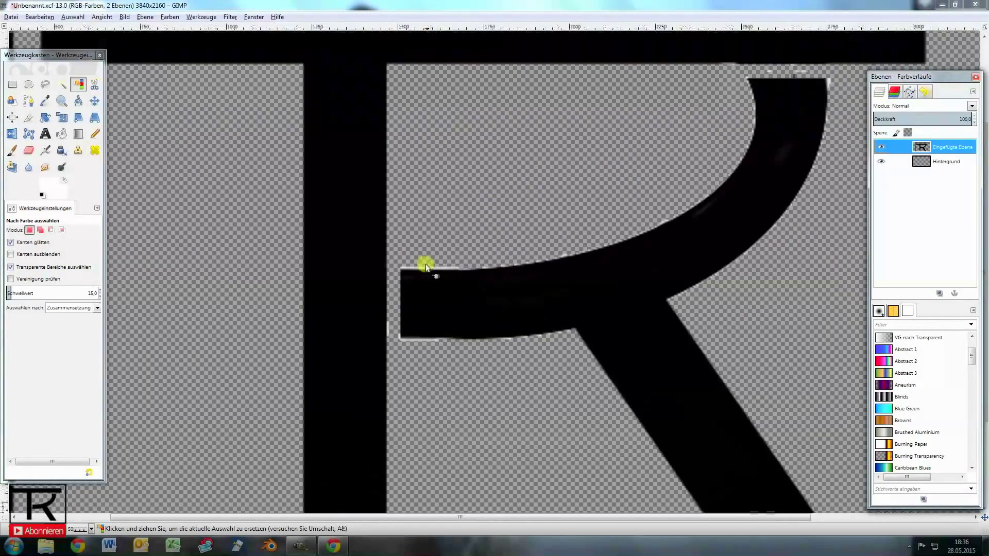
pyautogui.keyDown('ctrl'); pyautogui.scroll(2, 426, 265); pyautogui.keyUp('ctrl')
pyautogui.click(508, 278)
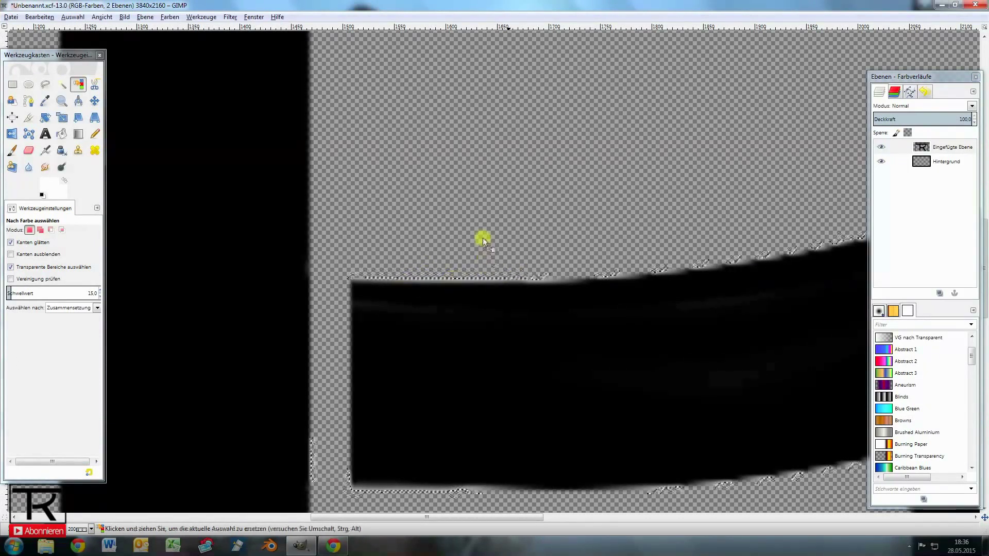
pyautogui.press('r')
pyautogui.hotkey('shift', '3')
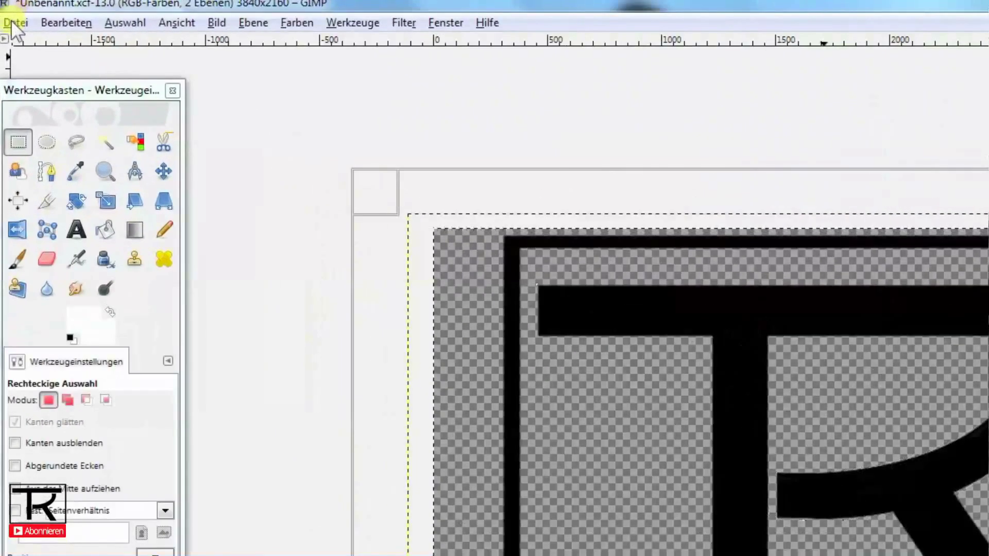
# Export the image as a PNG-Bild file, Unbenannnt.png, in the Tutorial folder
pyautogui.click(12, 20)
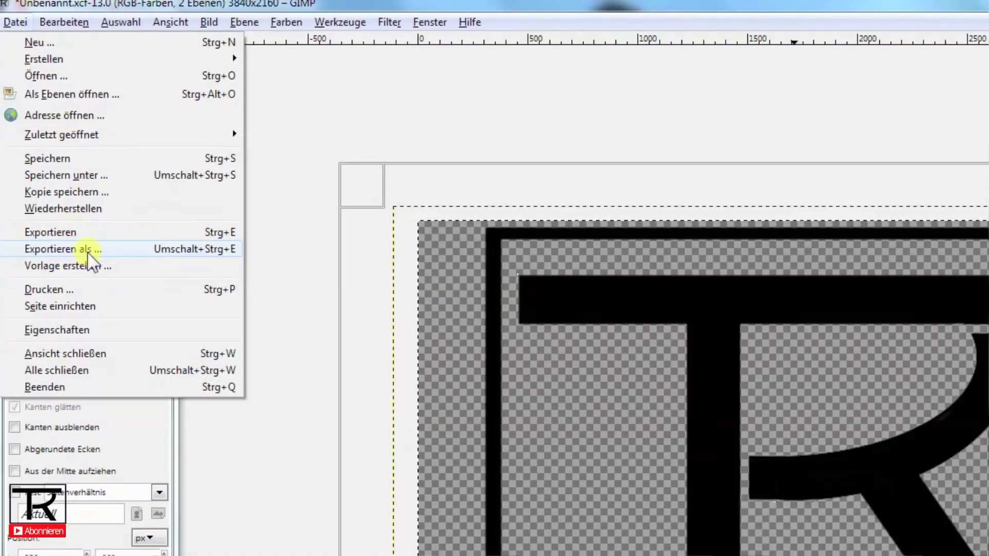
pyautogui.click(83, 258)
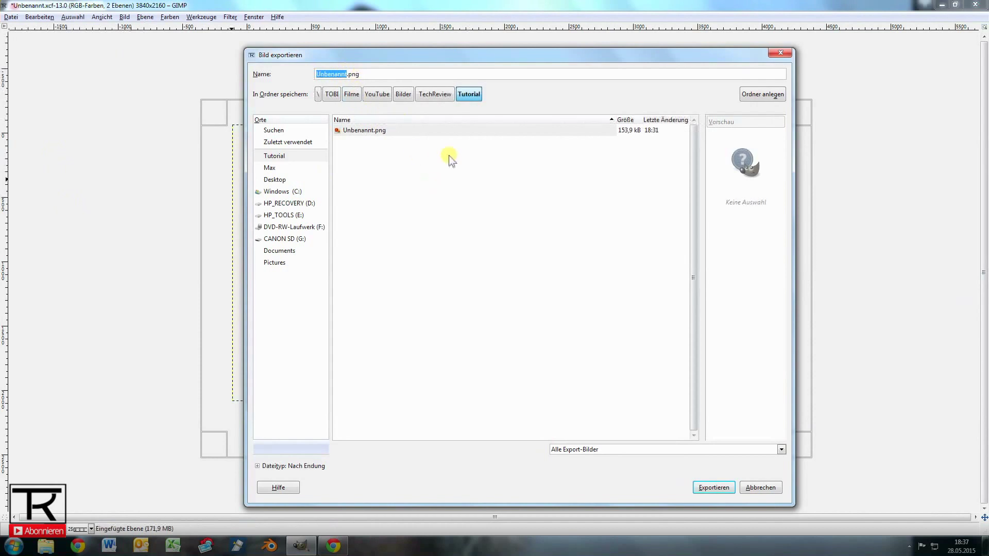
pyautogui.click(364, 74)
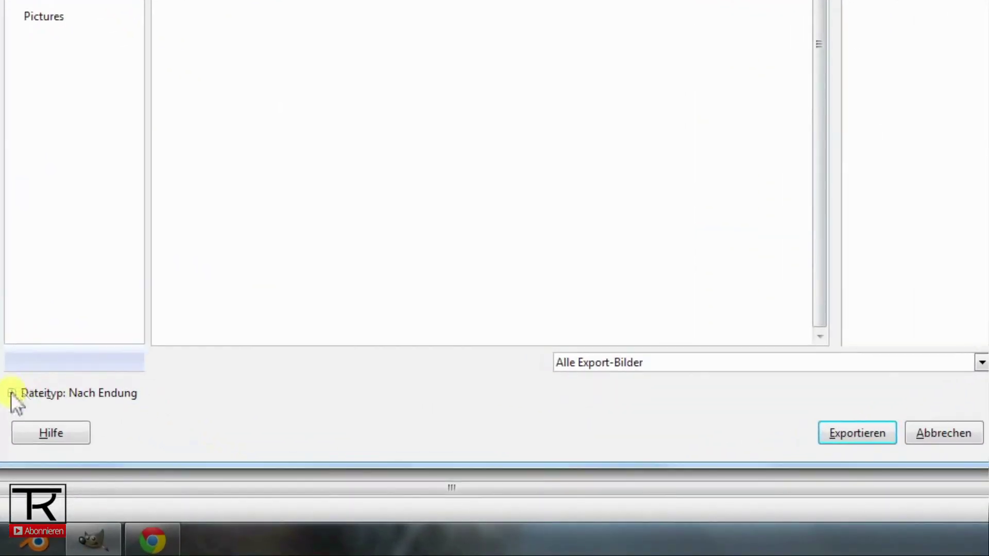
pyautogui.click(11, 393)
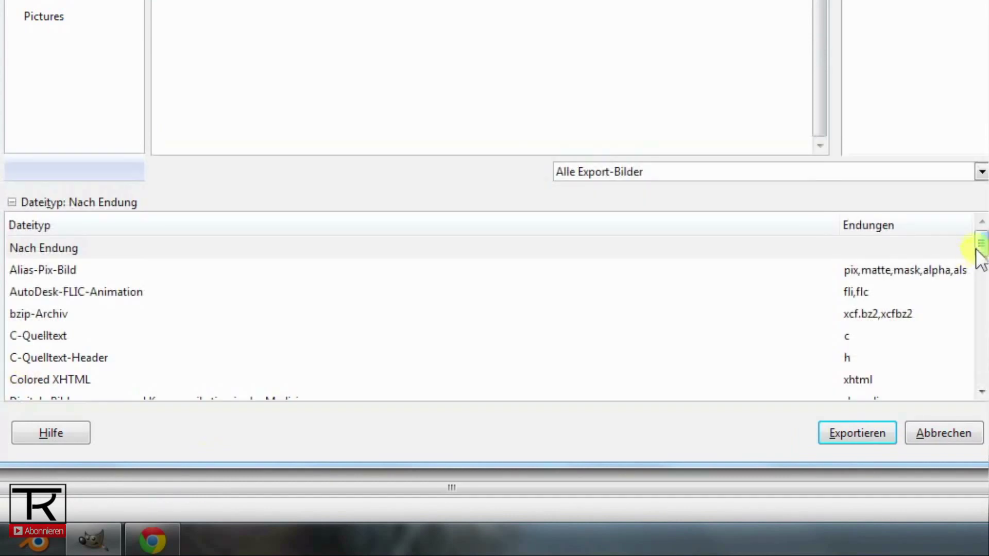
pyautogui.moveTo(979, 246); pyautogui.dragTo(975, 336)
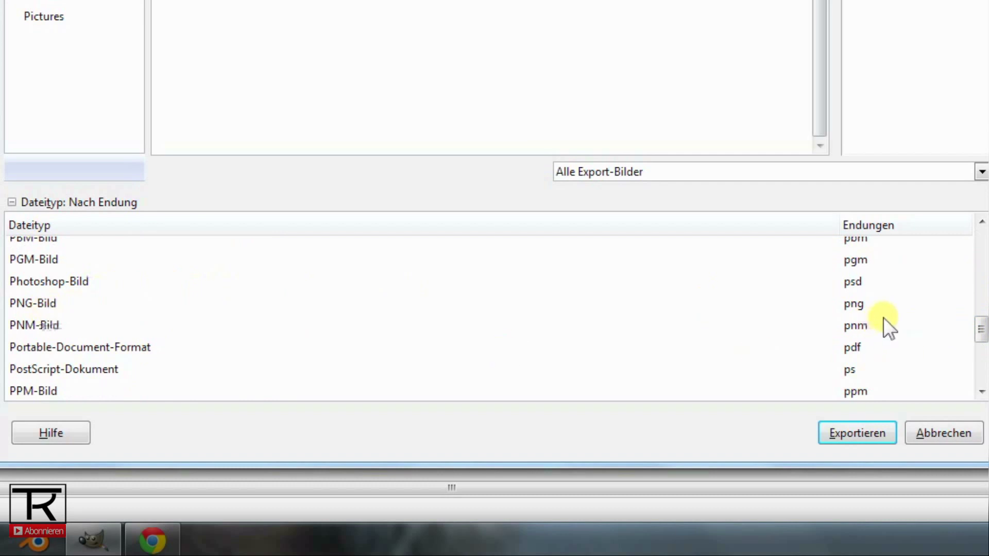
pyautogui.click(853, 304)
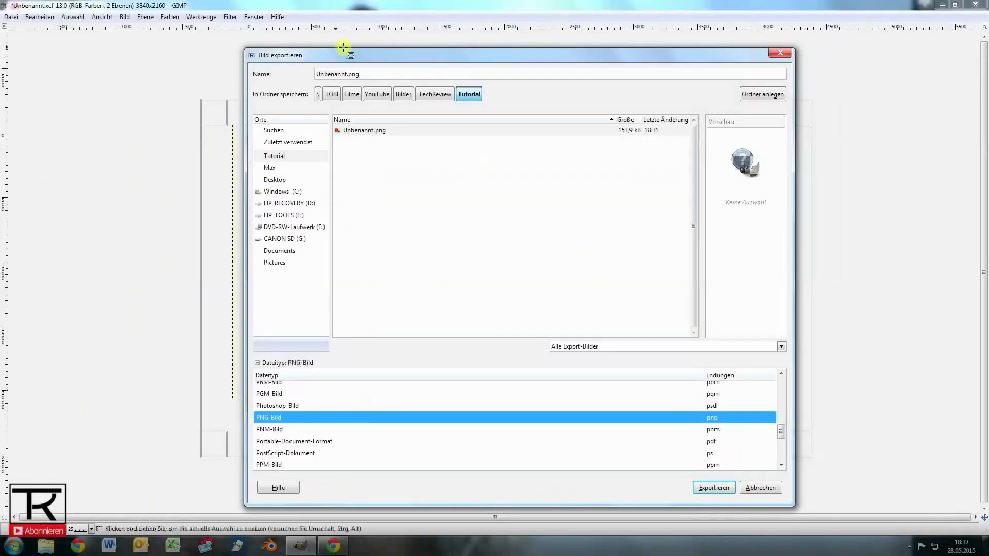
pyautogui.click(342, 74)
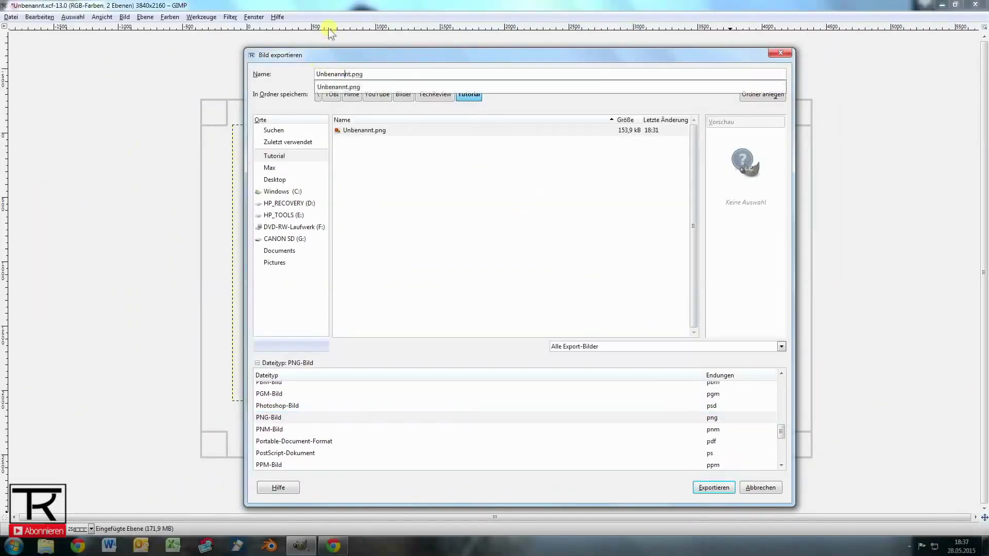
pyautogui.click(713, 487)
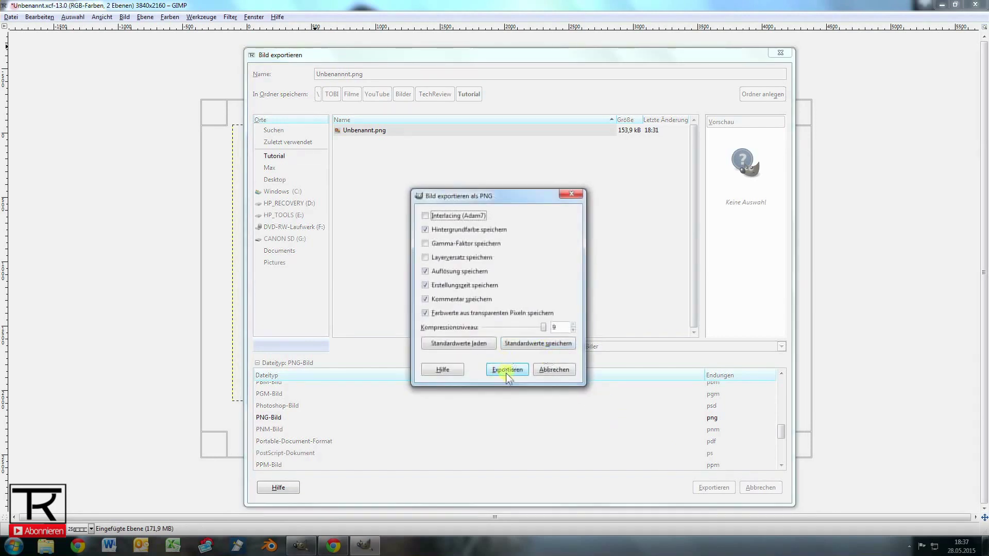
pyautogui.click(507, 370)
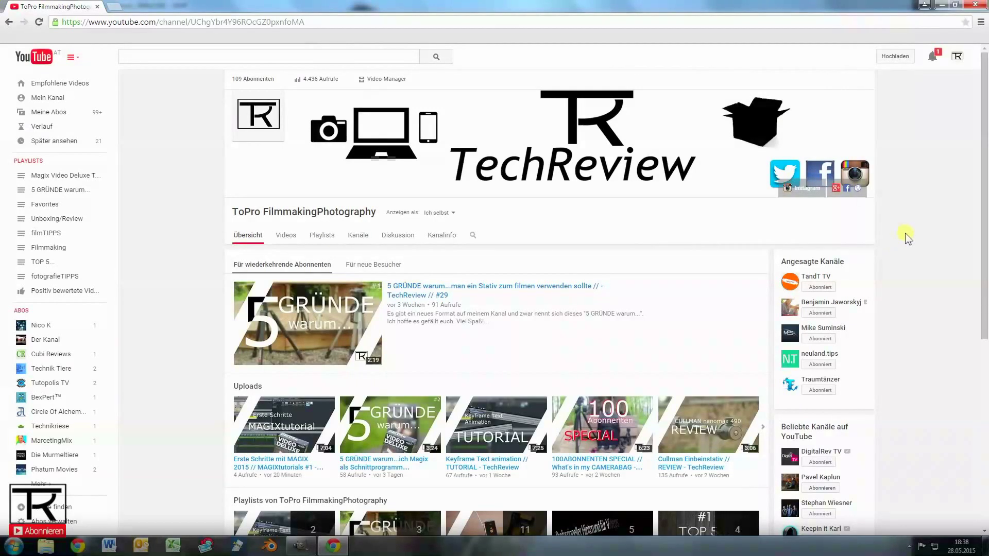
# Go to Video-Manager, expand KANAL and open the Branding page
pyautogui.moveTo(304, 212)
pyautogui.scroll(-2, 272, 162)
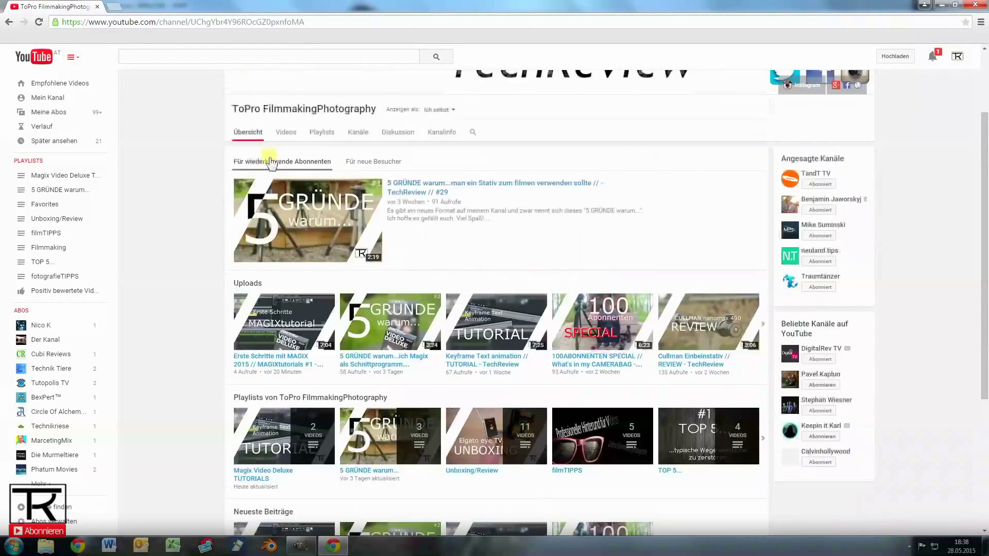
pyautogui.scroll(2, 271, 162)
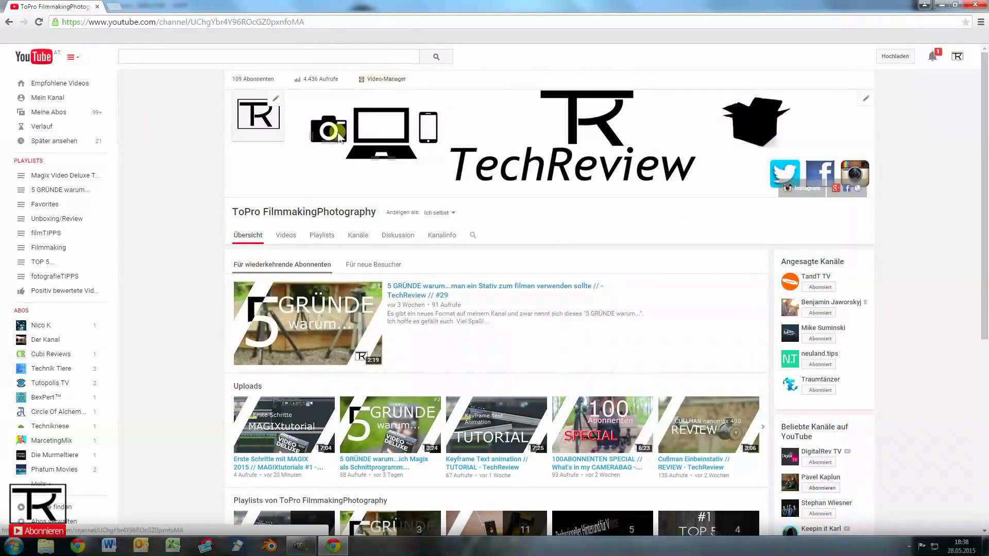
pyautogui.click(385, 79)
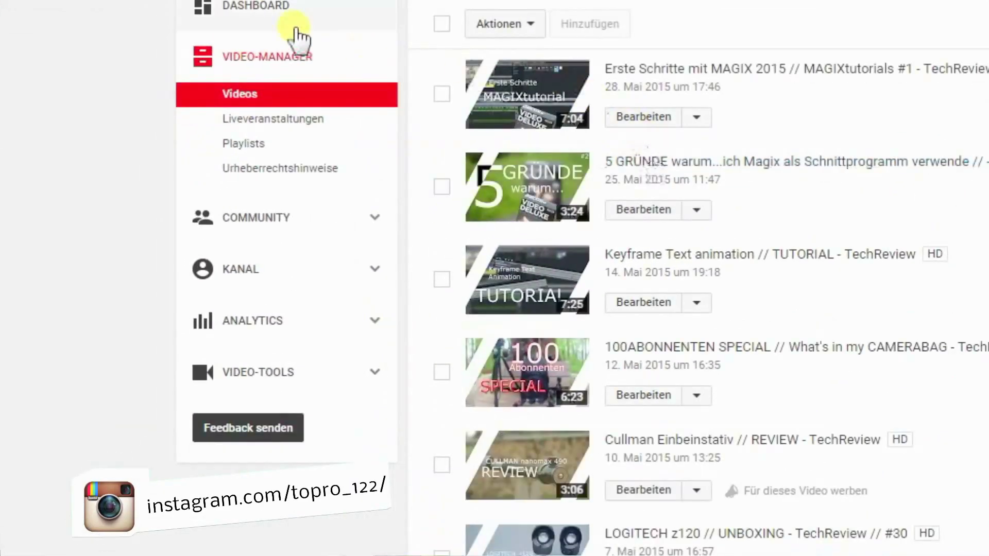
pyautogui.click(240, 269)
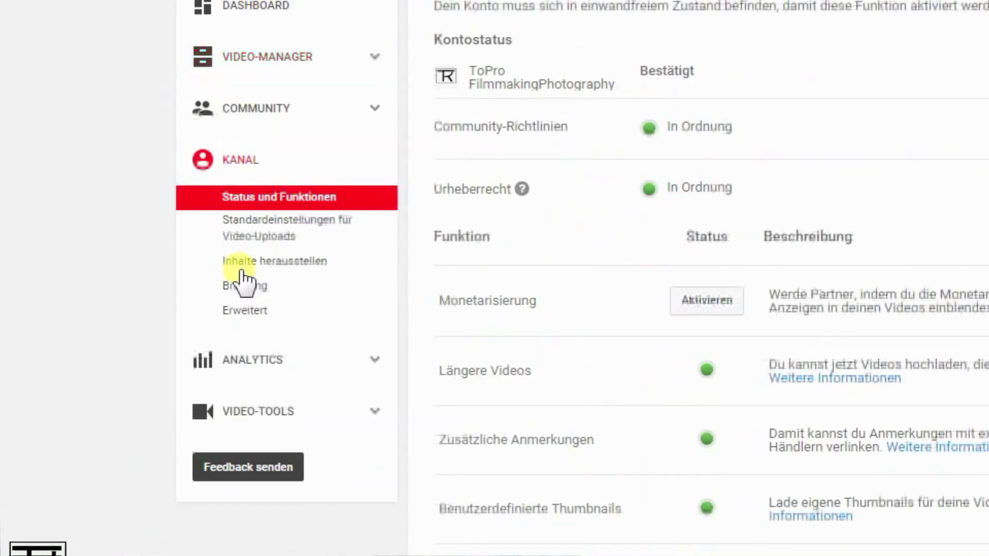
pyautogui.click(243, 285)
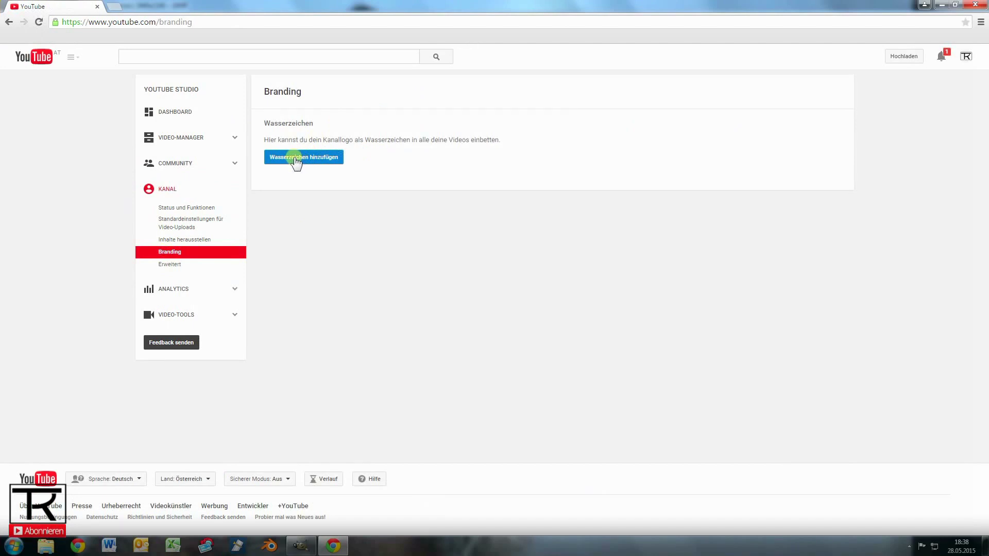
# Upload Unbenannnt.png as the channel watermark and save it
pyautogui.click(295, 160)
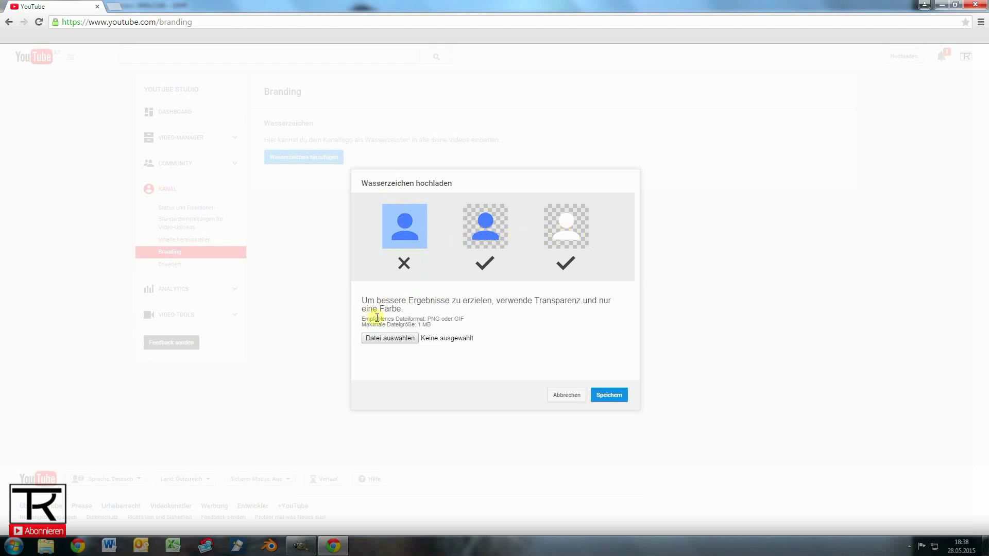
pyautogui.click(390, 340)
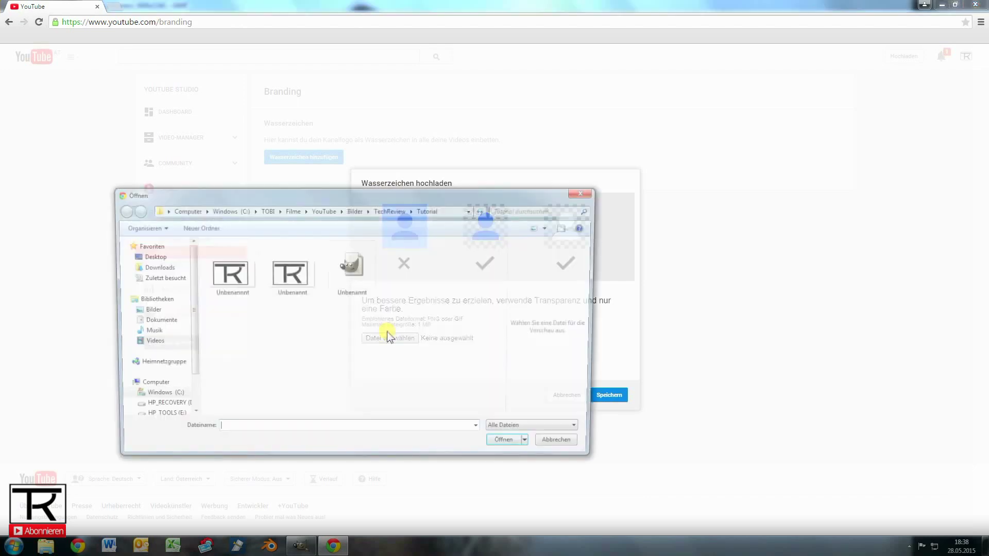
pyautogui.click(228, 273)
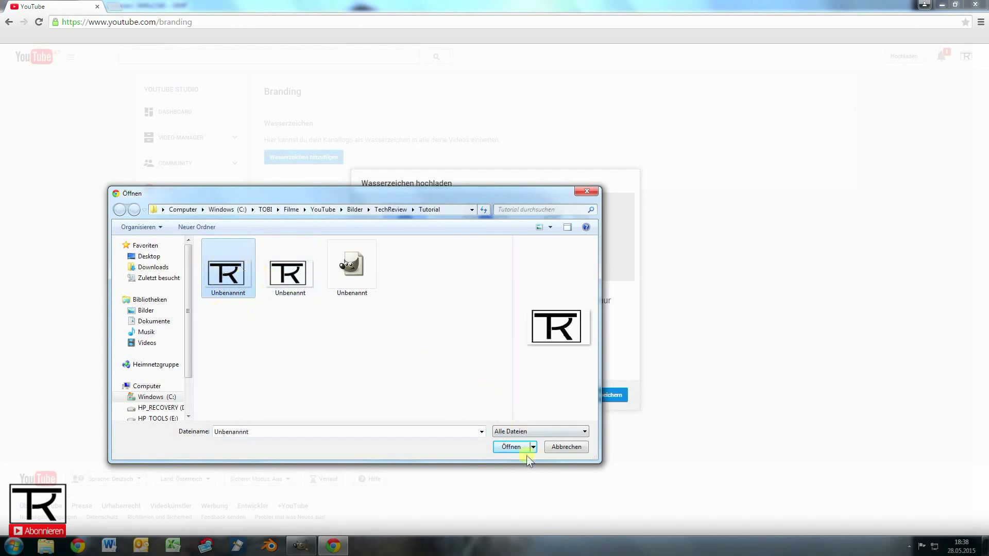
pyautogui.click(512, 447)
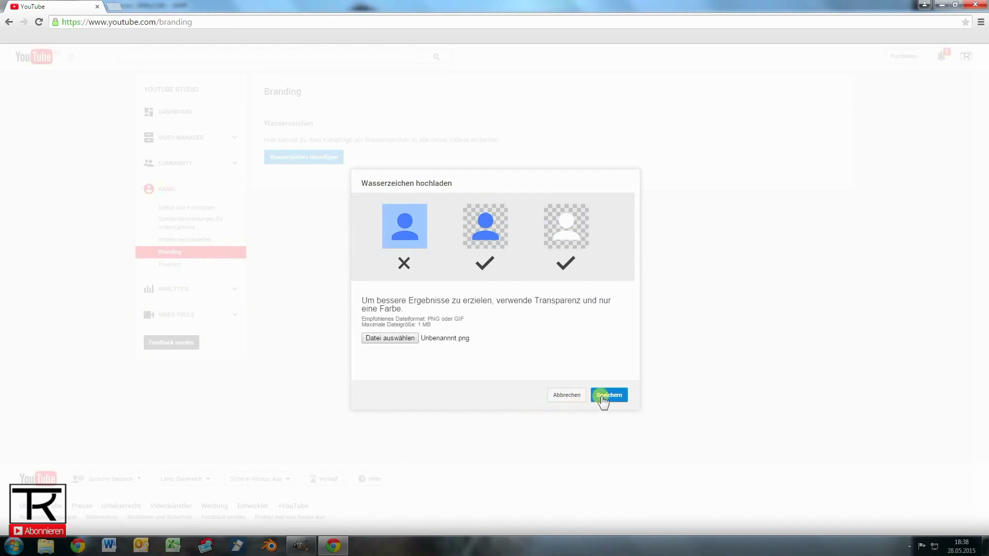
pyautogui.click(603, 398)
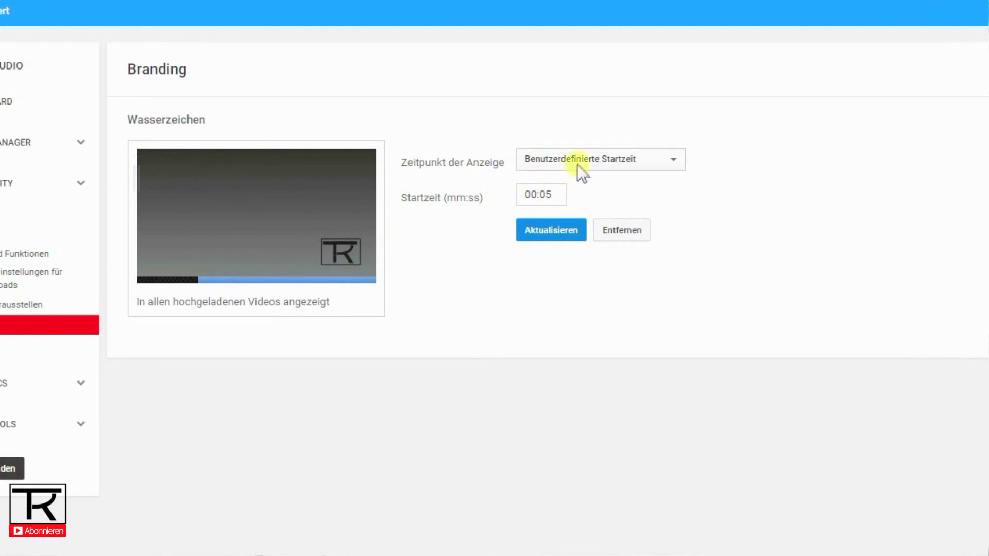
# Set the watermark display time to Gesamtes Video and apply the update
pyautogui.click(578, 166)
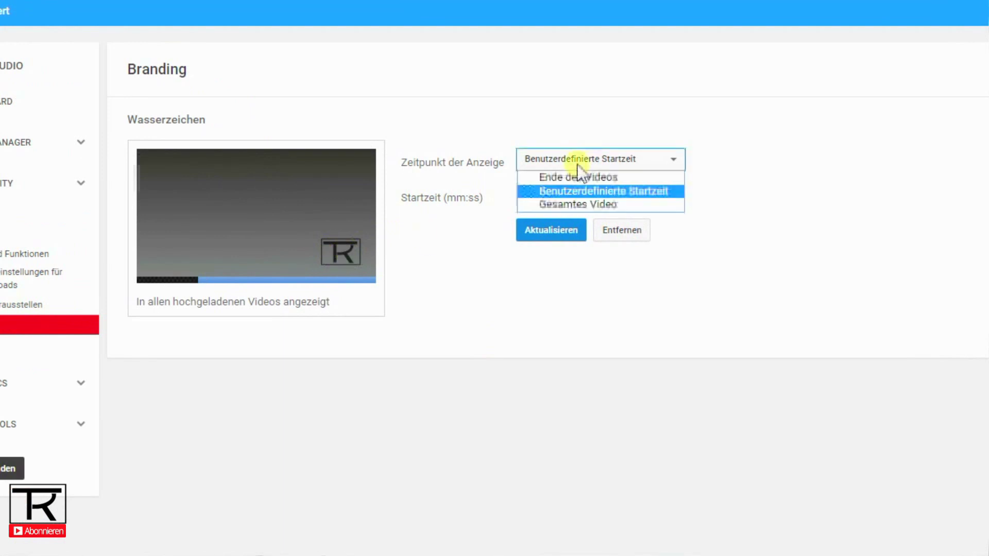
pyautogui.click(583, 205)
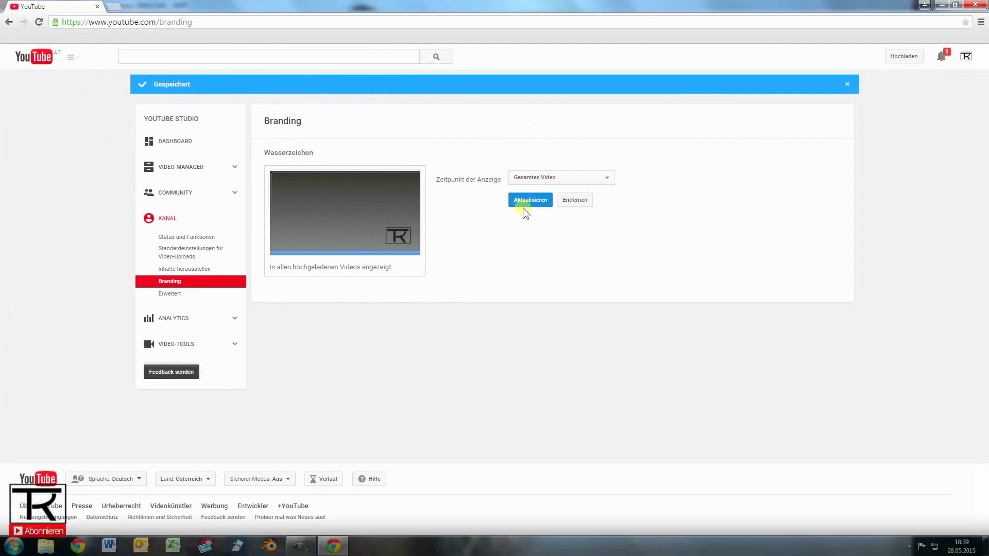
pyautogui.click(526, 203)
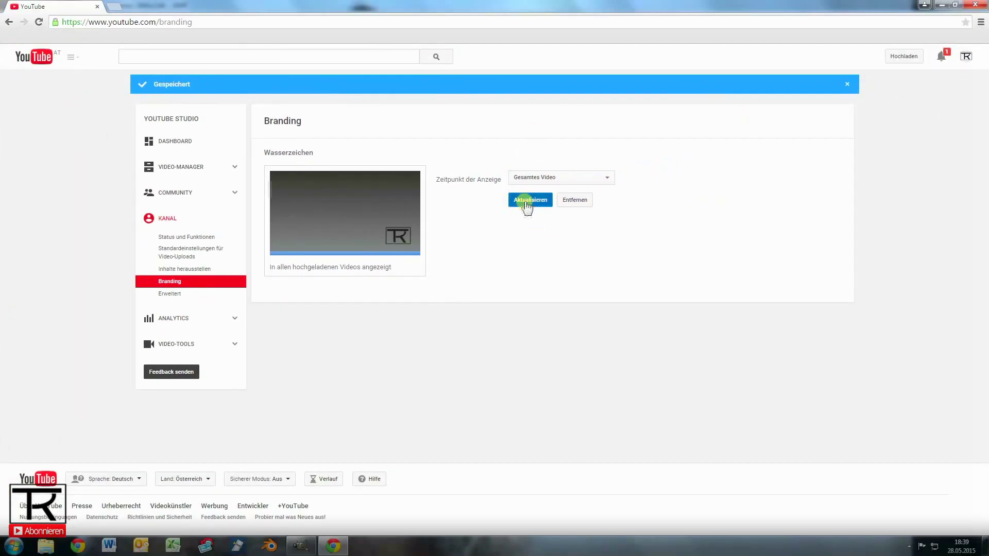